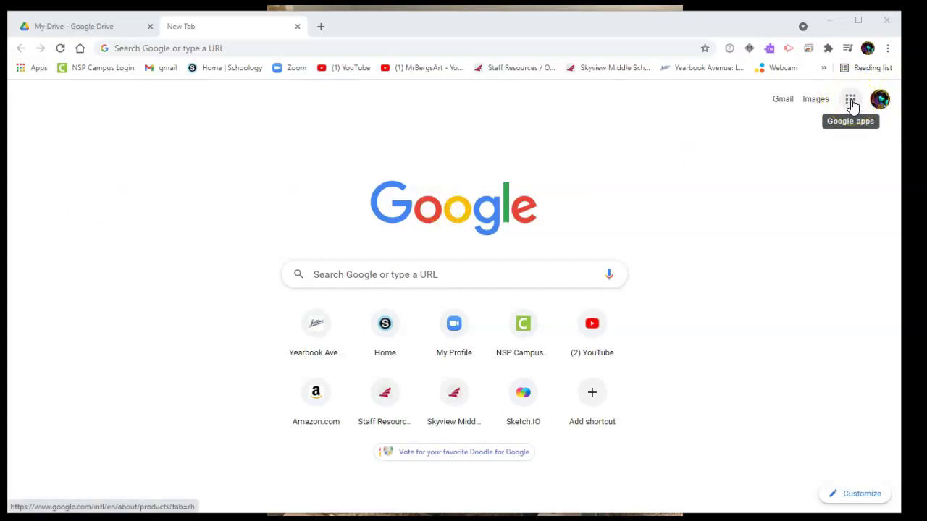
Open Google Drive from the Google apps grid on Chrome's new tab page
{"action": "left_click", "coordinate": [851, 104]}
{"action": "left_click", "coordinate": [808, 208]}
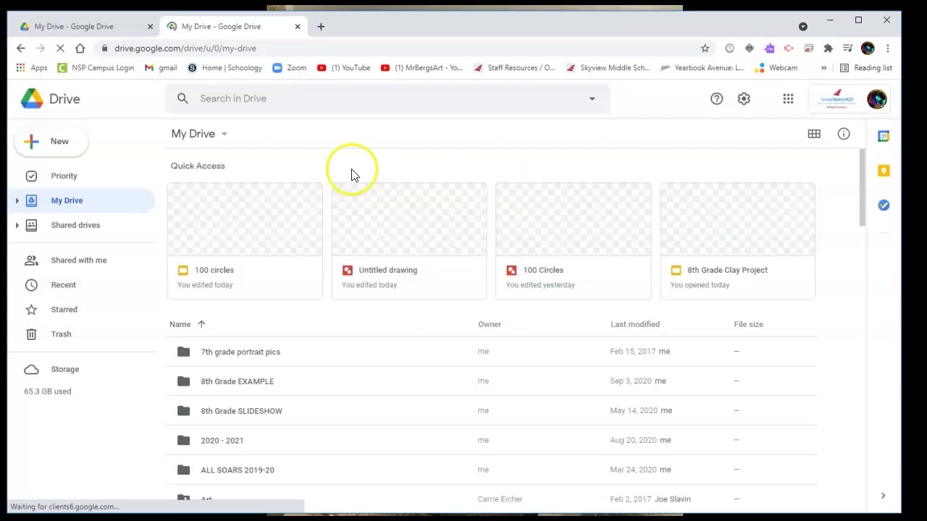
Create a new blank Google Drawings file from Drive's New > More menu
{"action": "left_click", "coordinate": [53, 144]}
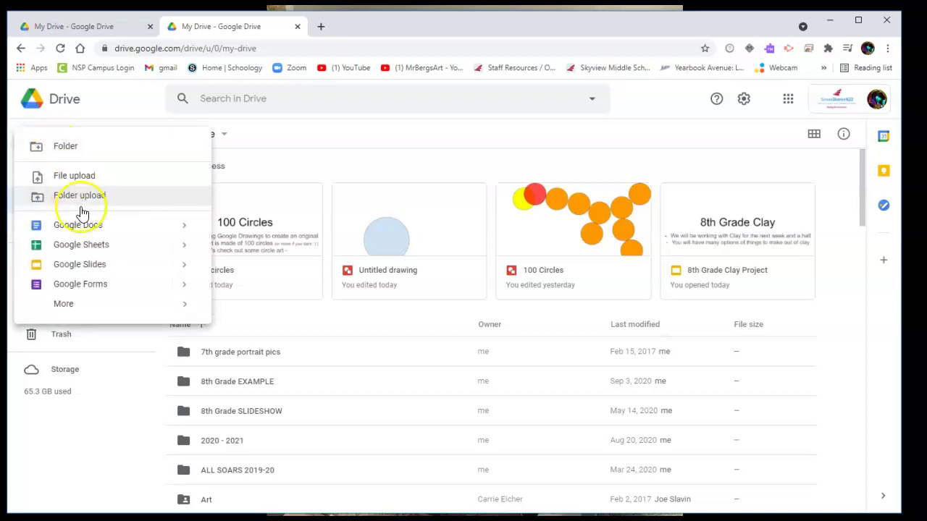
{"action": "left_click", "coordinate": [118, 307]}
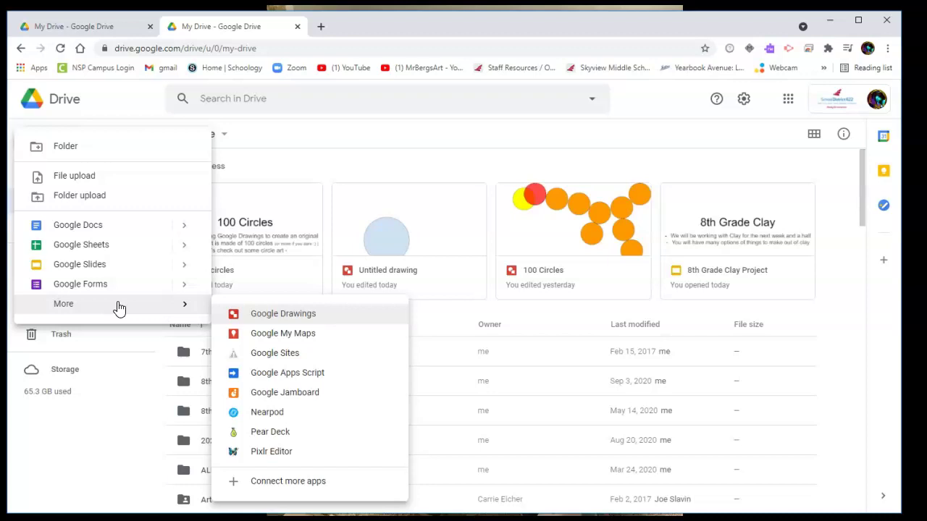
{"action": "left_click", "coordinate": [283, 315]}
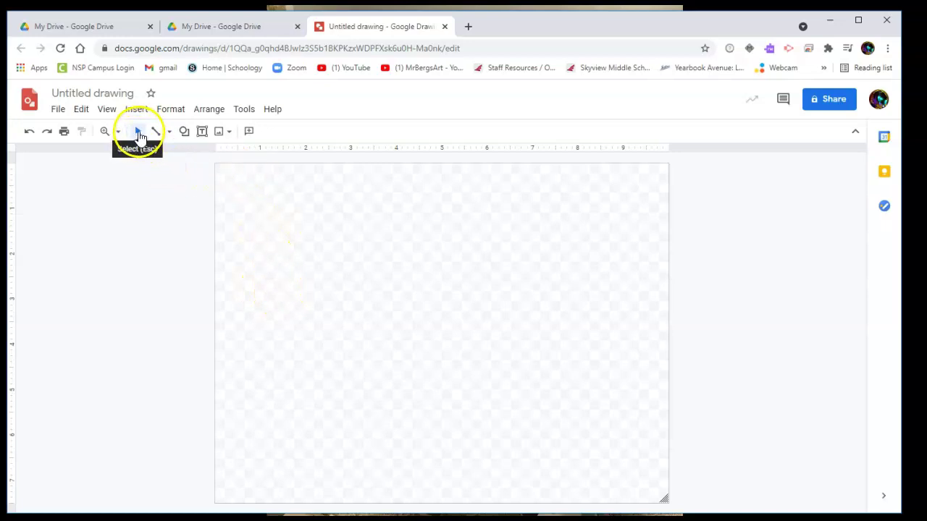
Draw a large circle on the empty canvas with the Oval shape
{"action": "left_click", "coordinate": [170, 133]}
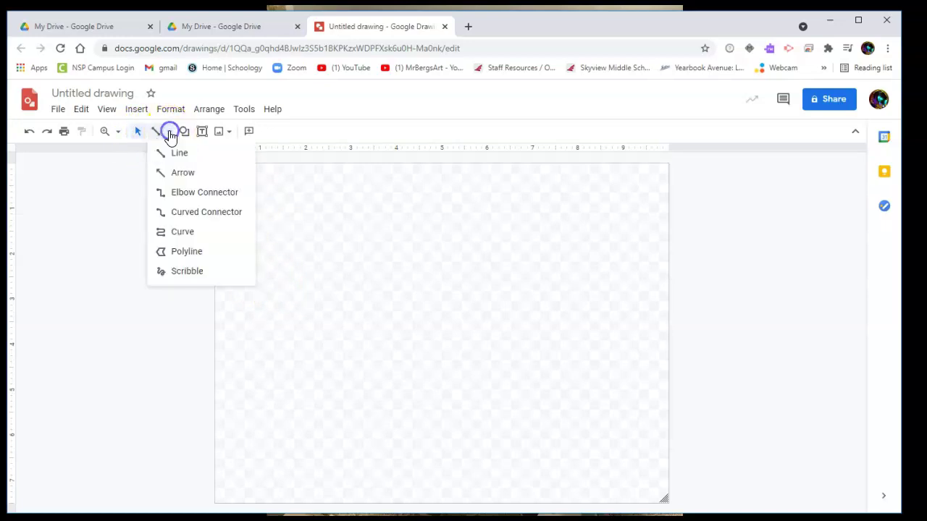
{"action": "left_click", "coordinate": [171, 132]}
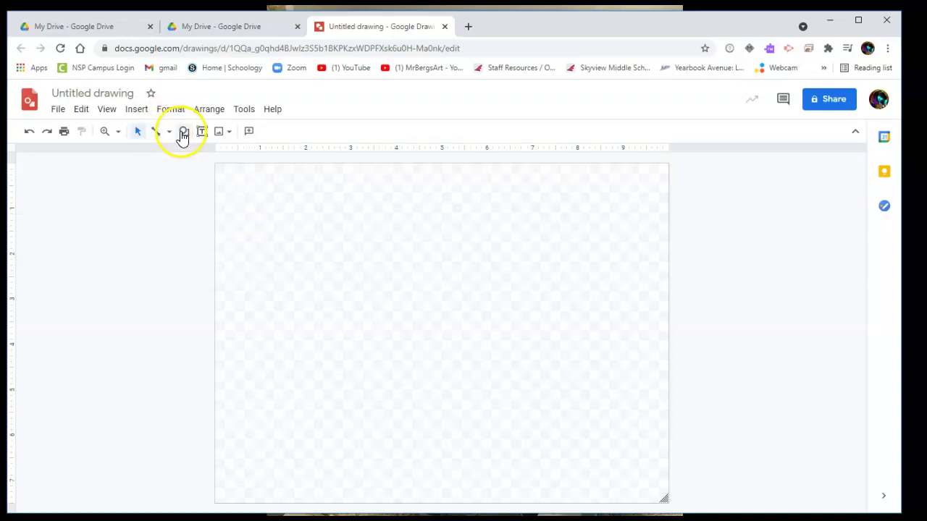
{"action": "left_click", "coordinate": [185, 134]}
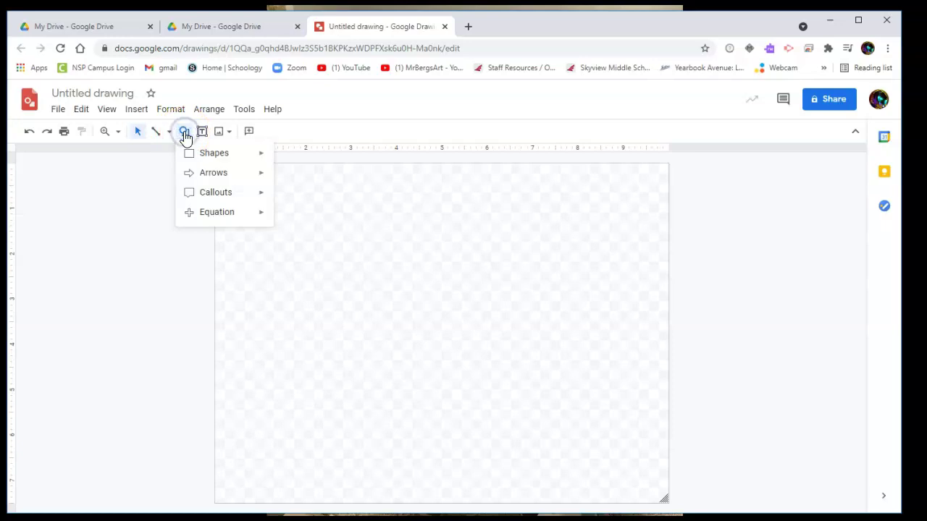
{"action": "mouse_move", "coordinate": [239, 158]}
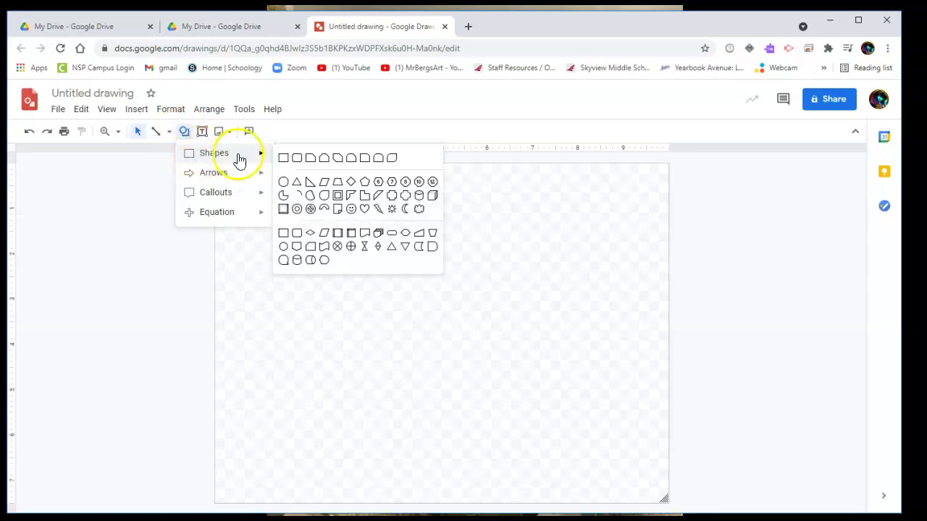
{"action": "left_click", "coordinate": [285, 185]}
{"action": "left_click_drag", "start_coordinate": [272, 208], "coordinate": [497, 312]}
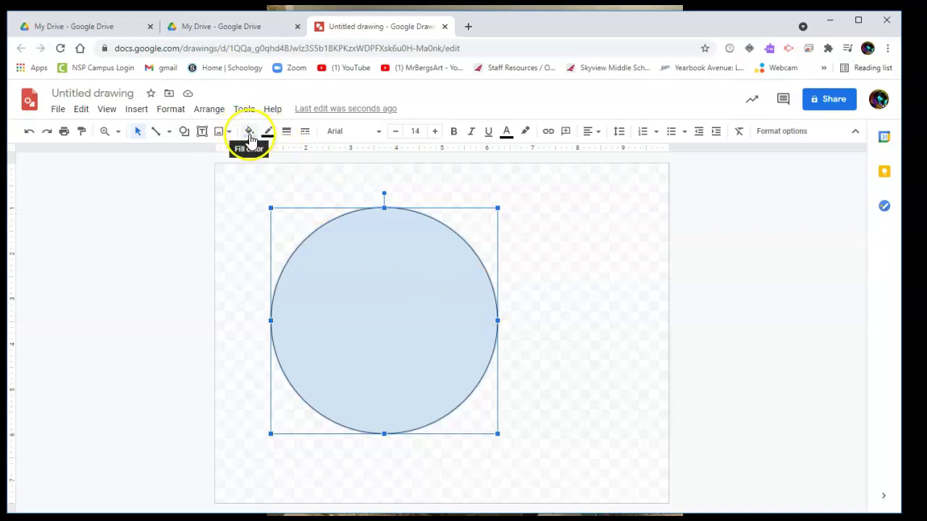
Fill the circle with a custom semi-transparent dark teal, hex #1364649f
{"action": "left_click", "coordinate": [249, 137]}
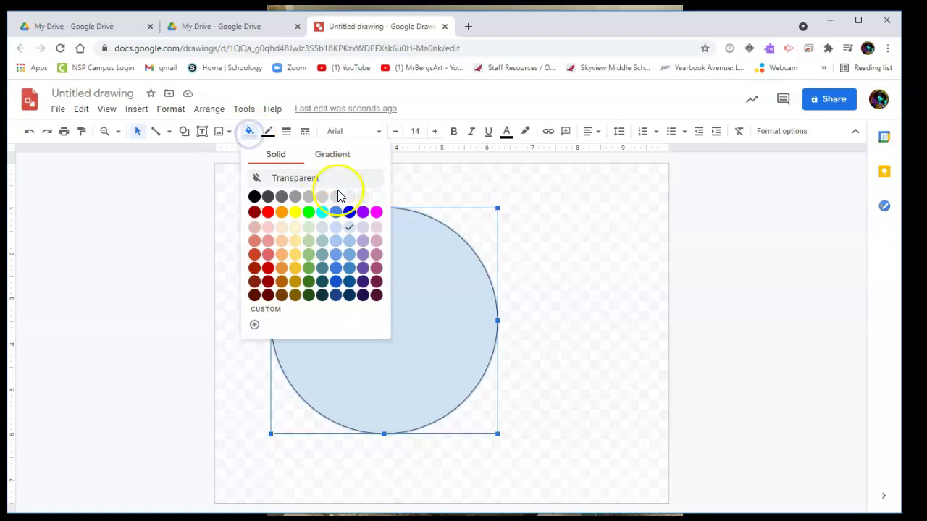
{"action": "left_click", "coordinate": [322, 213]}
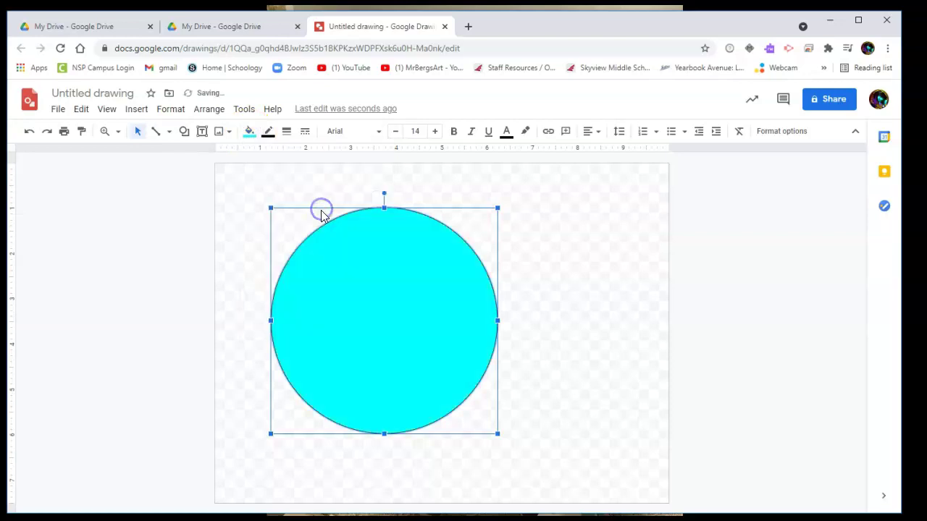
{"action": "left_click", "coordinate": [251, 135]}
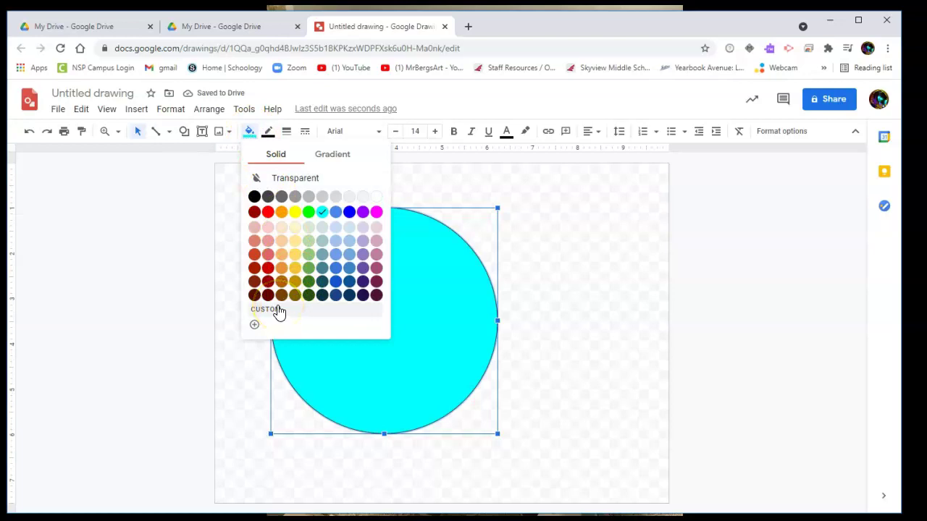
{"action": "left_click", "coordinate": [254, 324]}
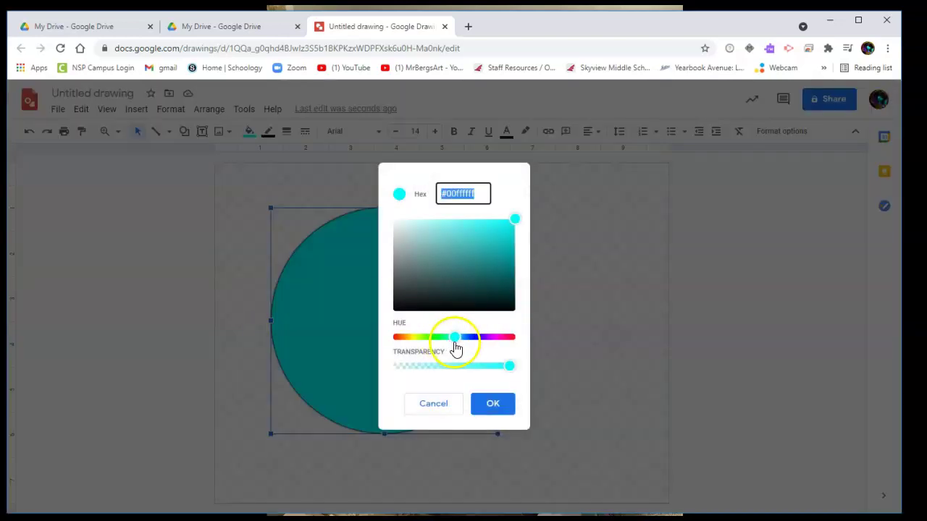
{"action": "left_click_drag", "start_coordinate": [516, 217], "coordinate": [502, 278]}
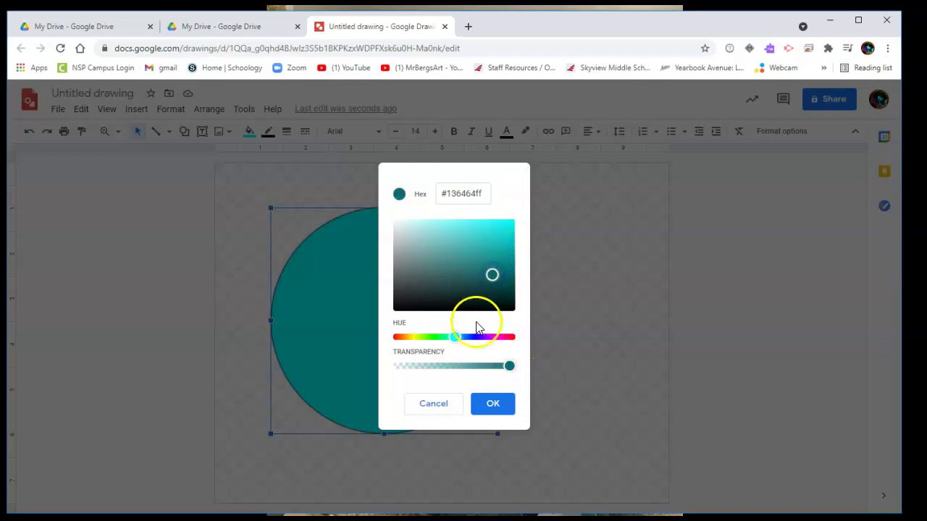
{"action": "left_click_drag", "start_coordinate": [509, 367], "coordinate": [474, 372]}
{"action": "left_click", "coordinate": [490, 403]}
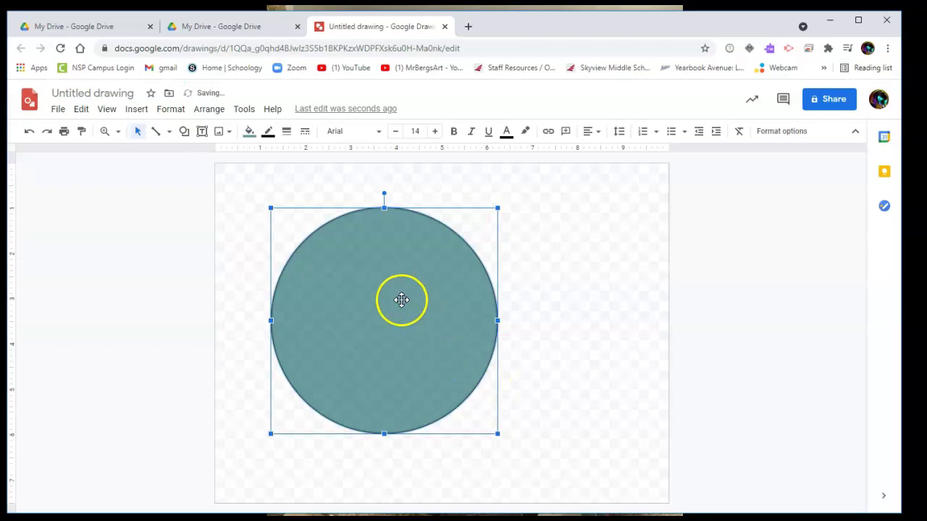
{"action": "left_click", "coordinate": [267, 134]}
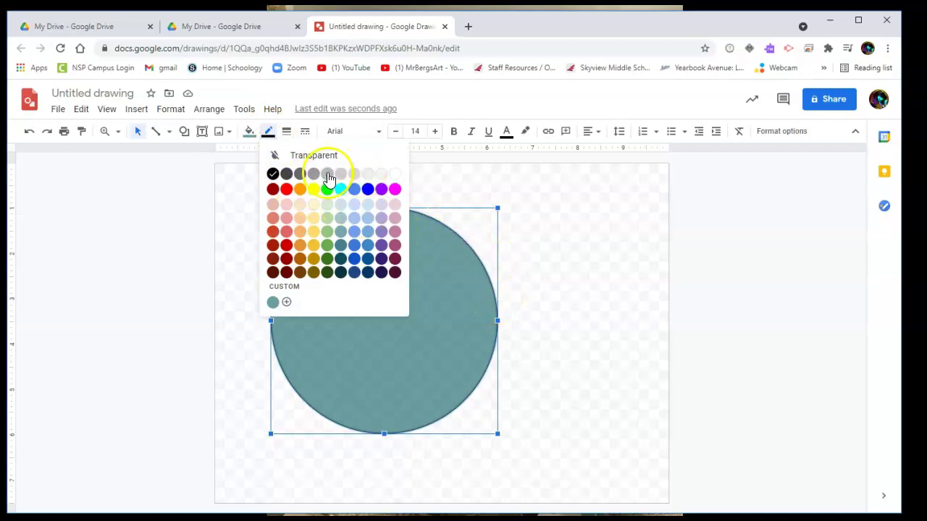
Give the teal circle a heavy-weight magenta outline
{"action": "left_click", "coordinate": [395, 190]}
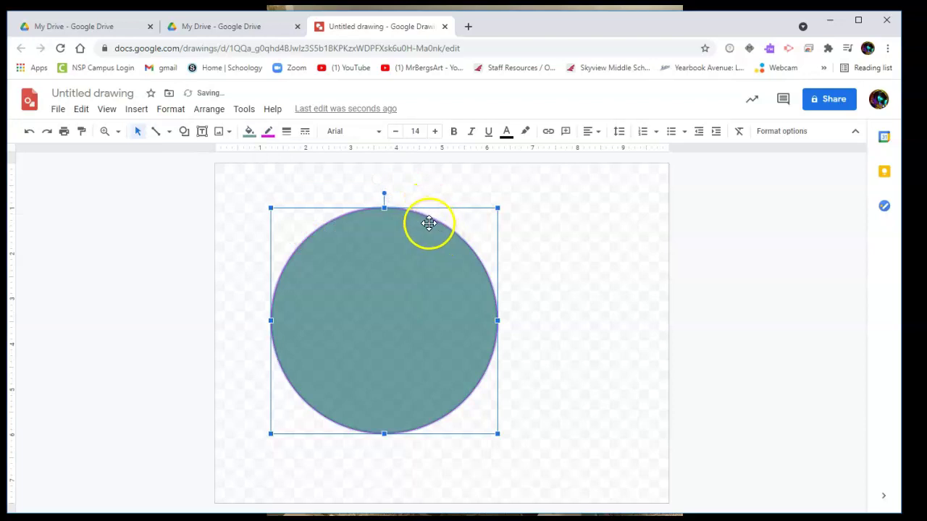
{"action": "left_click", "coordinate": [287, 132]}
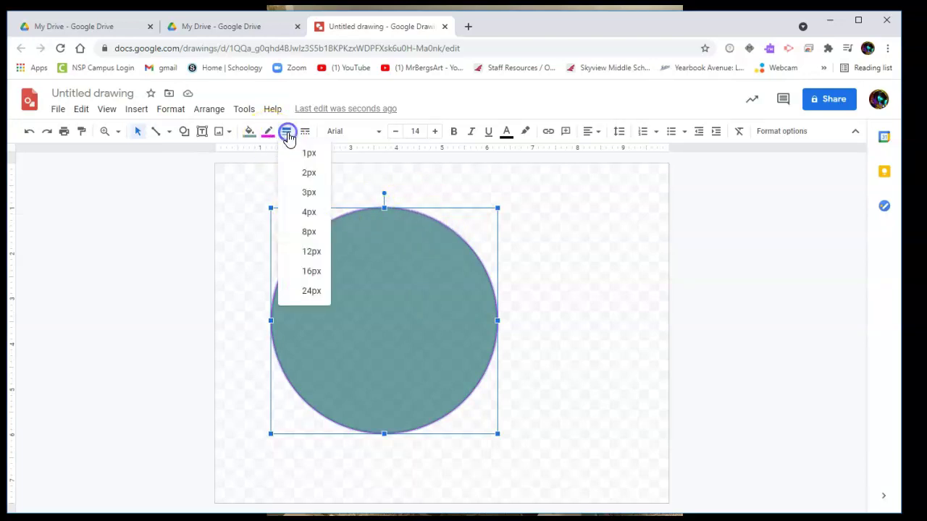
{"action": "left_click", "coordinate": [314, 214]}
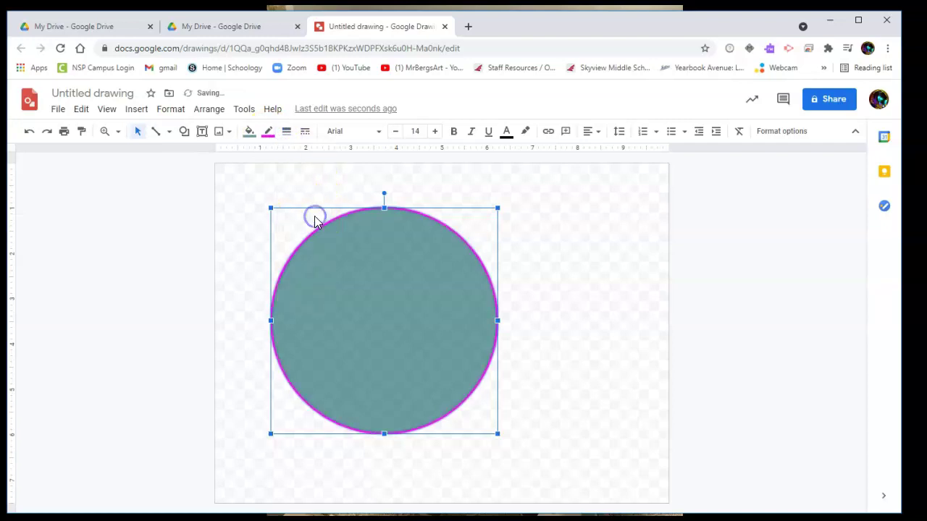
{"action": "left_click", "coordinate": [286, 132]}
{"action": "left_click", "coordinate": [312, 265]}
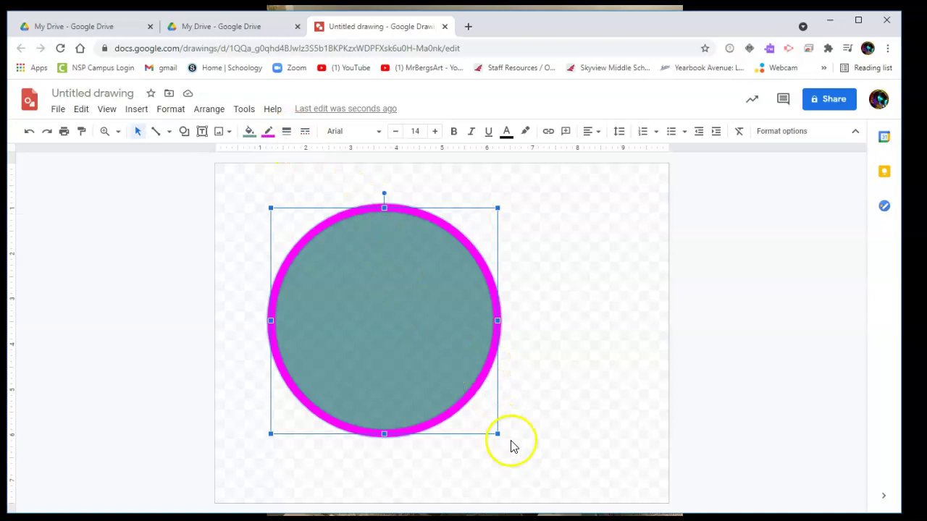
Shrink the teal circle by dragging its lower-right corner inward
{"action": "left_click_drag", "start_coordinate": [496, 434], "coordinate": [435, 375]}
{"action": "left_click", "coordinate": [407, 337]}
{"action": "mouse_move", "coordinate": [382, 304]}
{"action": "left_mouse_down"}
{"action": "mouse_move", "coordinate": [461, 314]}
{"action": "mouse_move", "coordinate": [374, 302]}
{"action": "left_mouse_up"}
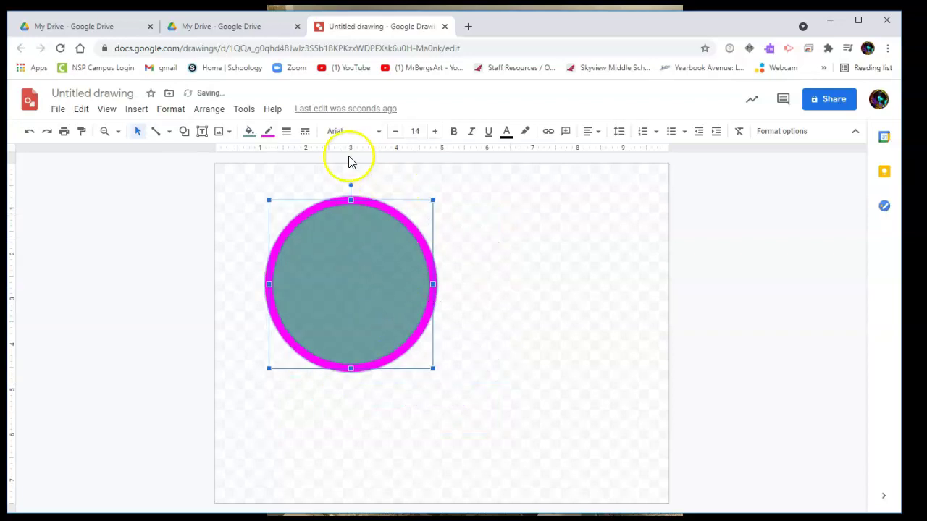
Draw a second oval circle overlapping the teal one
{"action": "left_click", "coordinate": [185, 133]}
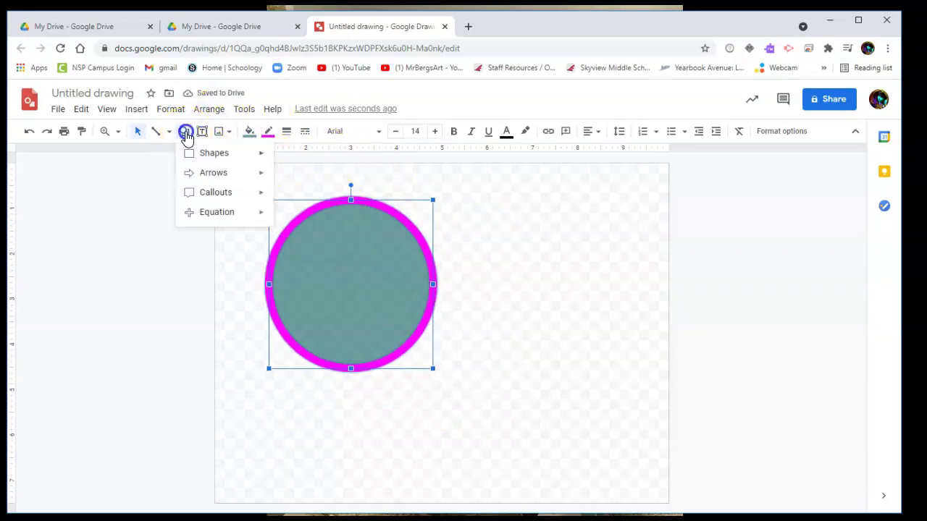
{"action": "mouse_move", "coordinate": [253, 161]}
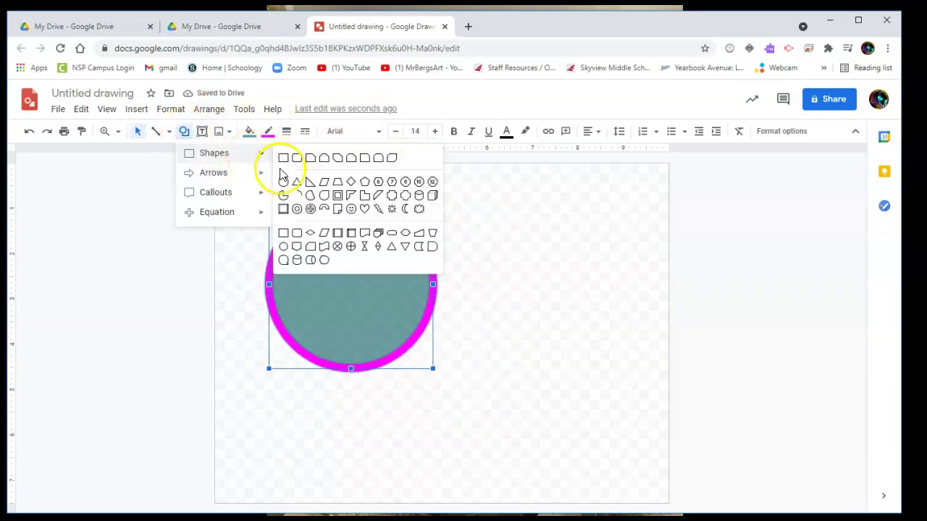
{"action": "left_click", "coordinate": [284, 181]}
{"action": "left_click_drag", "start_coordinate": [524, 249], "coordinate": [340, 434]}
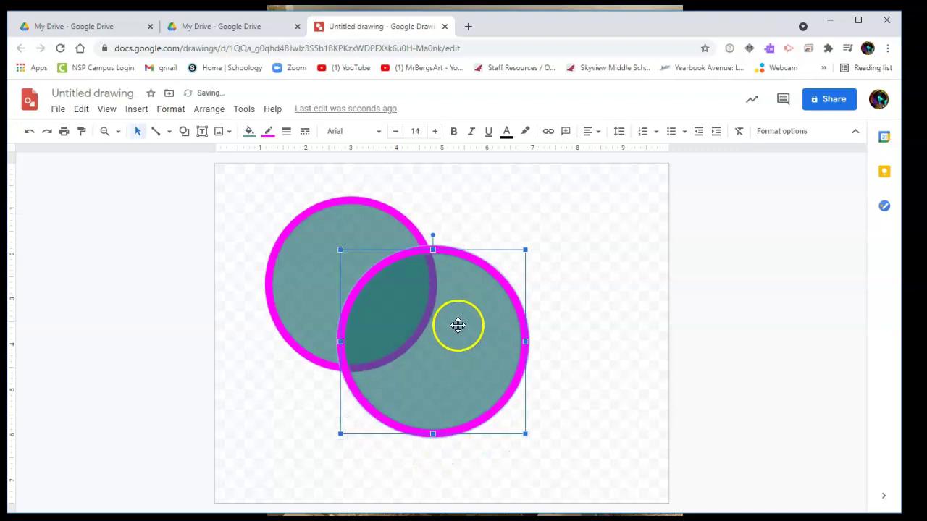
Fill the new circle light yellow and give it a light grey outline
{"action": "left_click", "coordinate": [249, 133]}
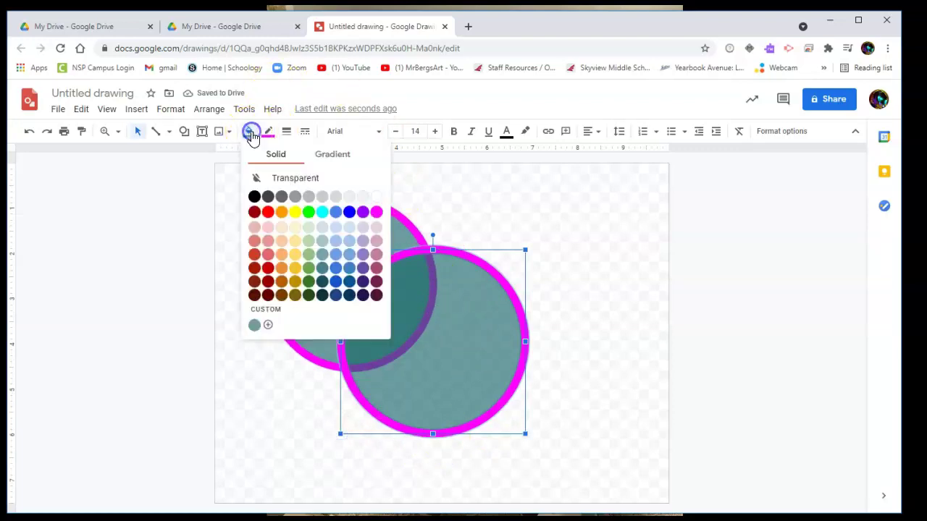
{"action": "left_click", "coordinate": [295, 254]}
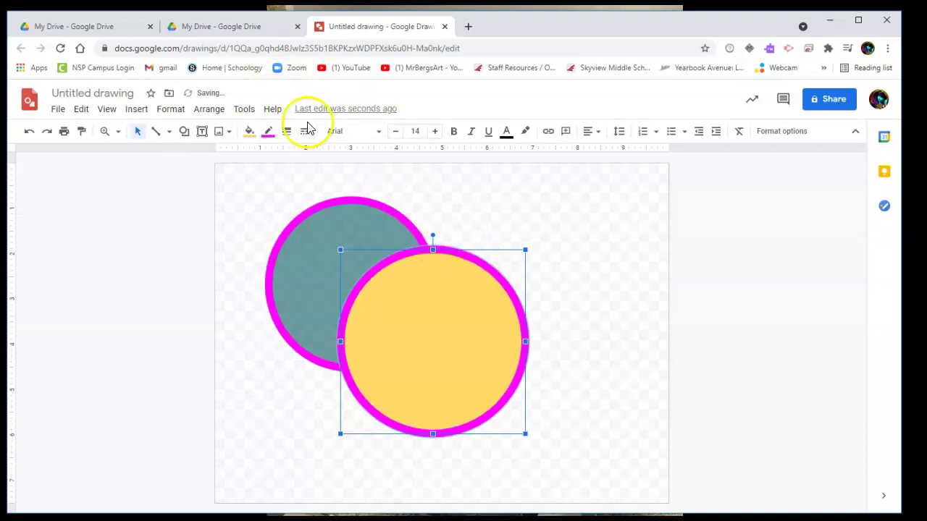
{"action": "left_click", "coordinate": [268, 132]}
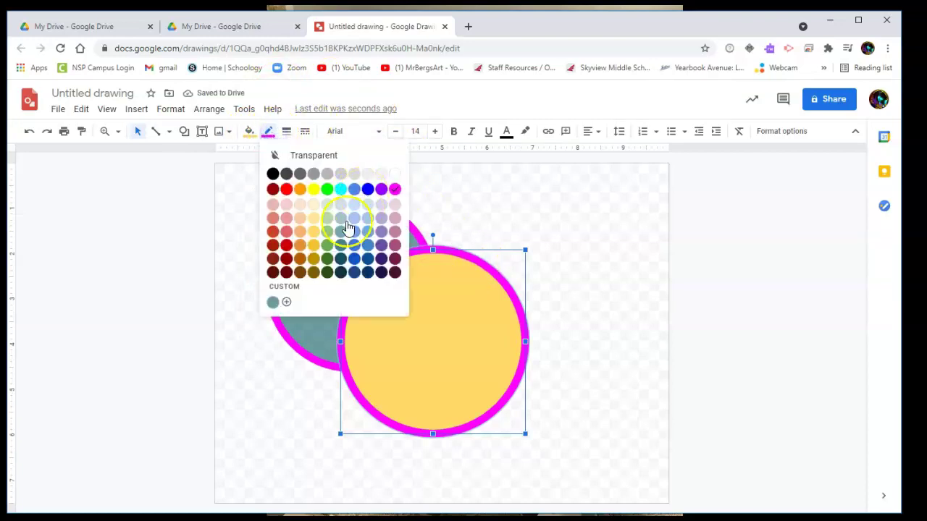
{"action": "left_click", "coordinate": [340, 173]}
{"action": "left_click", "coordinate": [569, 248]}
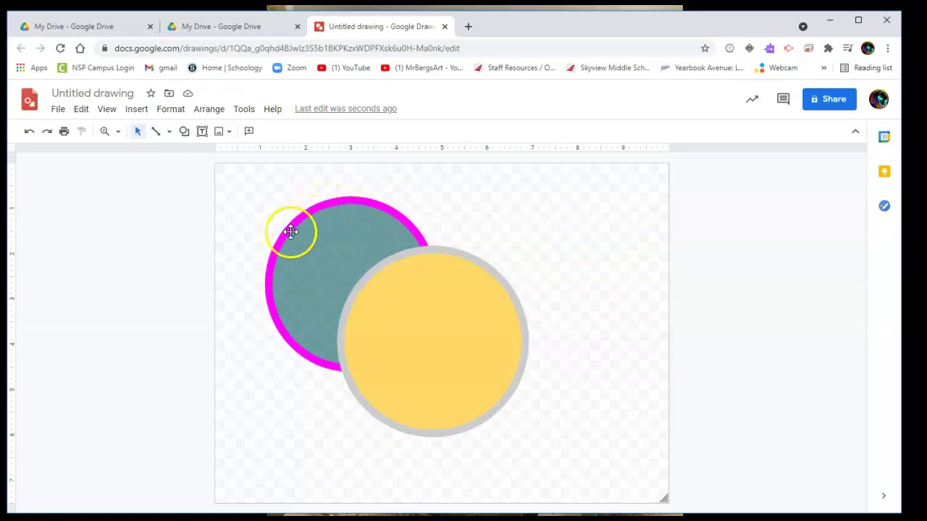
Nudge the yellow circle slightly to the right over the teal circle
{"action": "left_click_drag", "start_coordinate": [413, 310], "coordinate": [440, 303]}
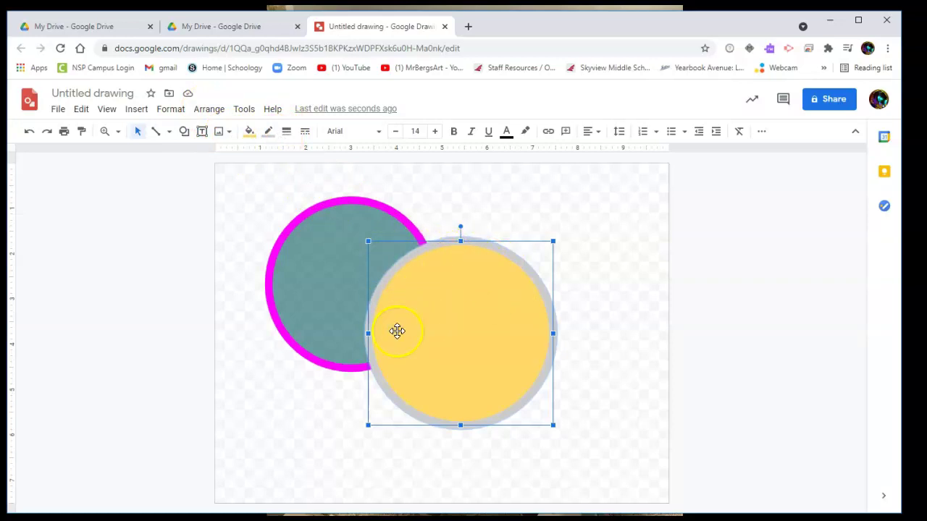
{"action": "left_click", "coordinate": [209, 109]}
{"action": "mouse_move", "coordinate": [227, 136]}
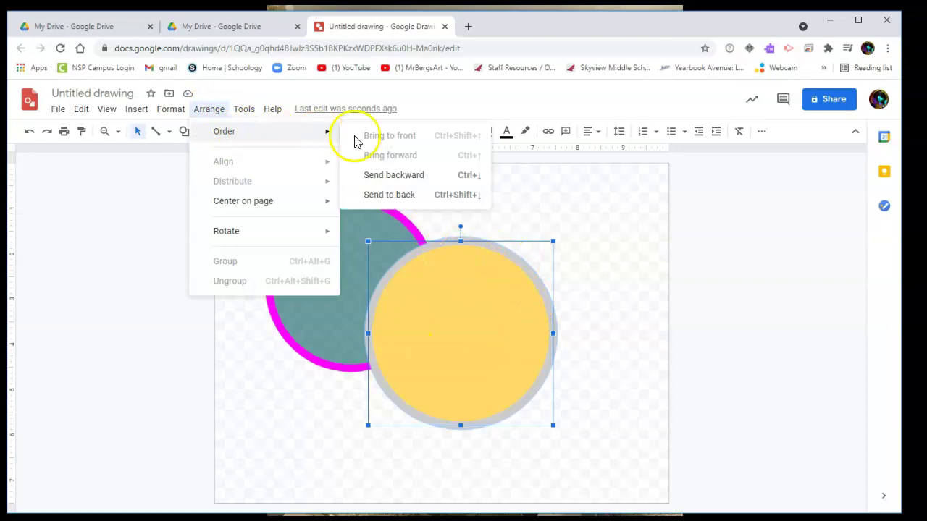
{"action": "left_click", "coordinate": [397, 195]}
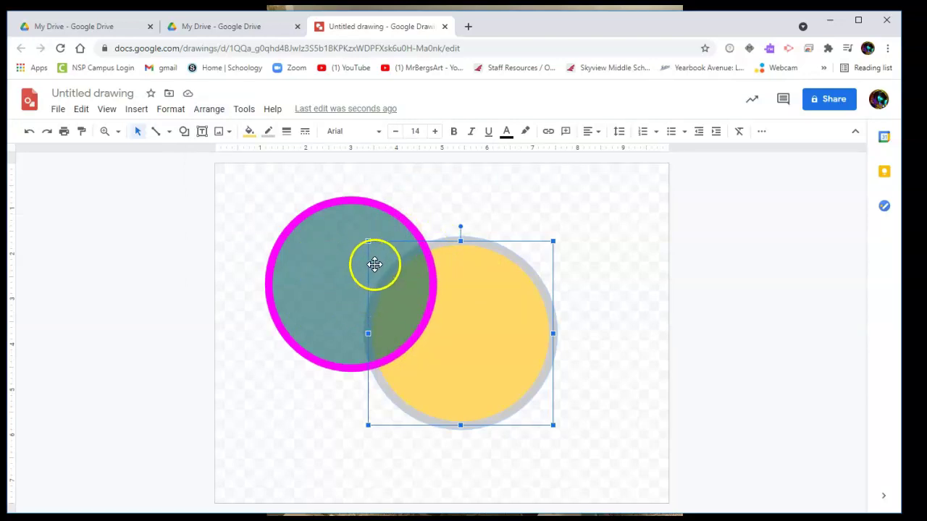
{"action": "right_click", "coordinate": [462, 310]}
{"action": "mouse_move", "coordinate": [507, 350]}
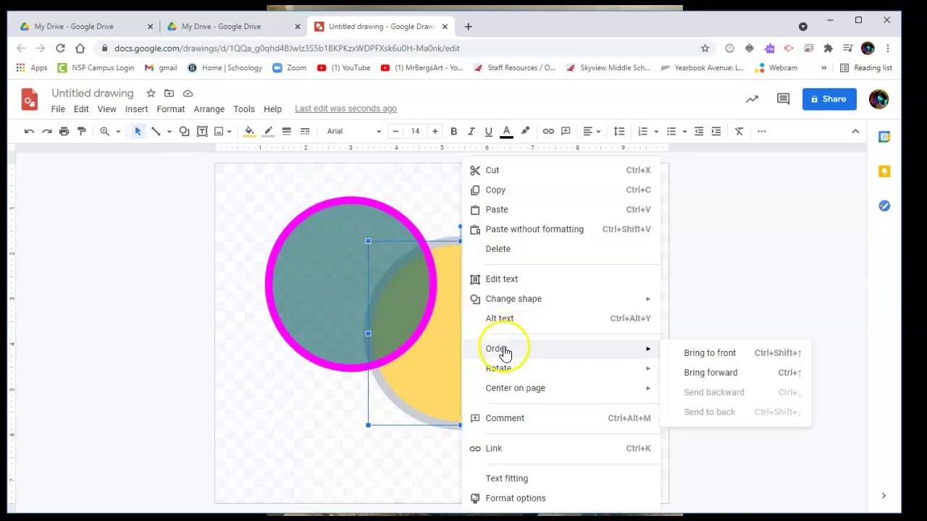
{"action": "left_click", "coordinate": [700, 354]}
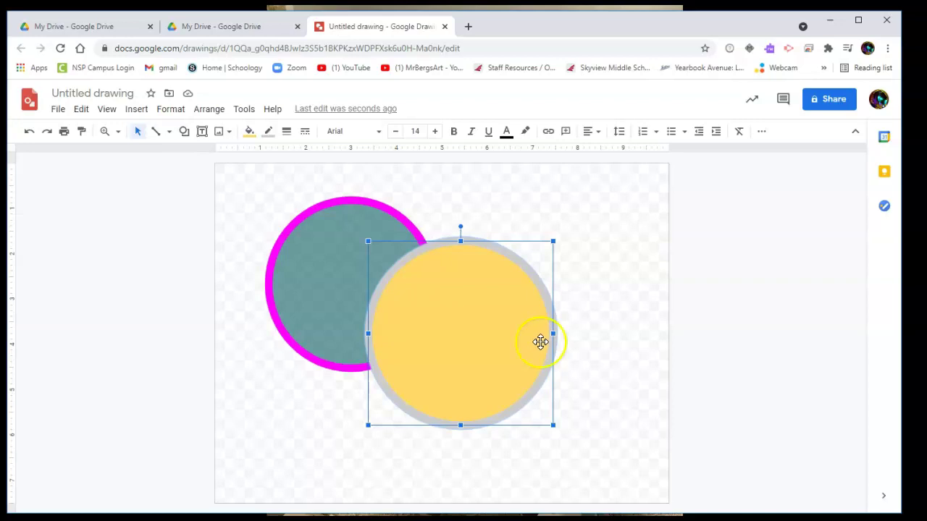
Duplicate the yellow circle and make the copy a smaller wide ellipse at the top right
{"action": "key", "text": "ctrl+d"}
{"action": "key", "text": "ctrl+d"}
{"action": "key", "text": "ctrl+d"}
{"action": "left_click_drag", "start_coordinate": [537, 341], "coordinate": [615, 250]}
{"action": "left_click_drag", "start_coordinate": [654, 172], "coordinate": [588, 284]}
{"action": "left_click_drag", "start_coordinate": [537, 331], "coordinate": [589, 253]}
Reshape another yellow copy into a tall ellipse at the lower left
{"action": "left_click", "coordinate": [488, 378]}
{"action": "left_click_drag", "start_coordinate": [567, 440], "coordinate": [474, 374]}
{"action": "left_click_drag", "start_coordinate": [451, 338], "coordinate": [324, 441]}
Shrink the remaining yellow copy into a small circle and place it bottom-right
{"action": "left_click", "coordinate": [502, 368]}
{"action": "left_click_drag", "start_coordinate": [558, 434], "coordinate": [559, 433]}
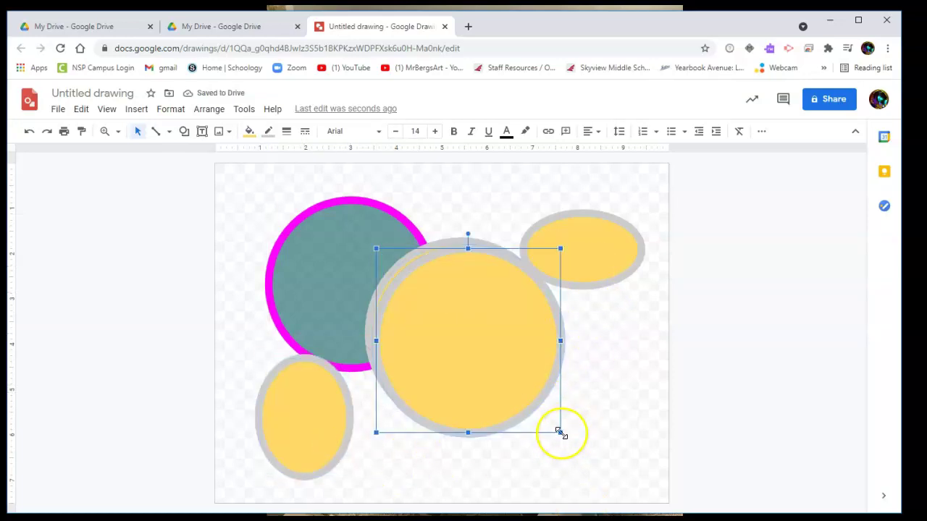
{"action": "left_click_drag", "start_coordinate": [560, 432], "coordinate": [613, 404]}
{"action": "left_click_drag", "start_coordinate": [589, 254], "coordinate": [606, 218]}
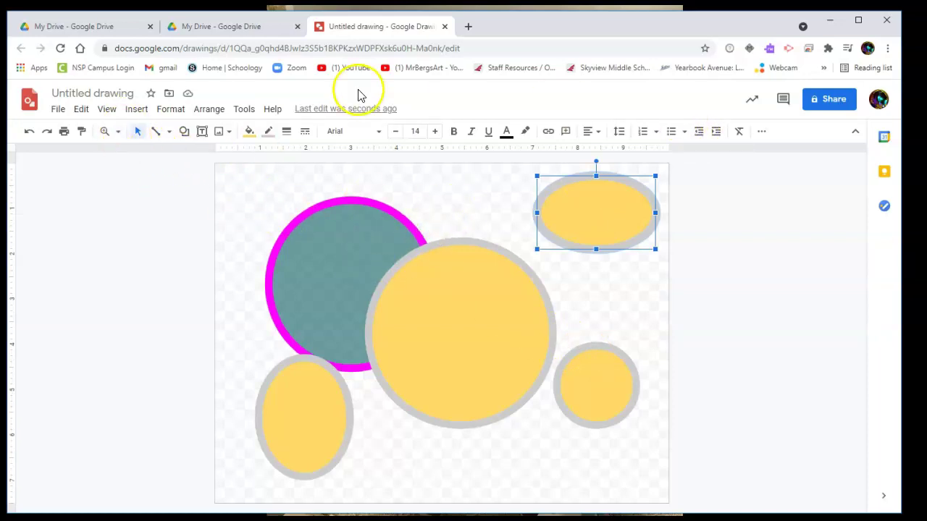
Change the drawing title from 'Untitled drawing' to '100 circles'
{"action": "left_click", "coordinate": [135, 95]}
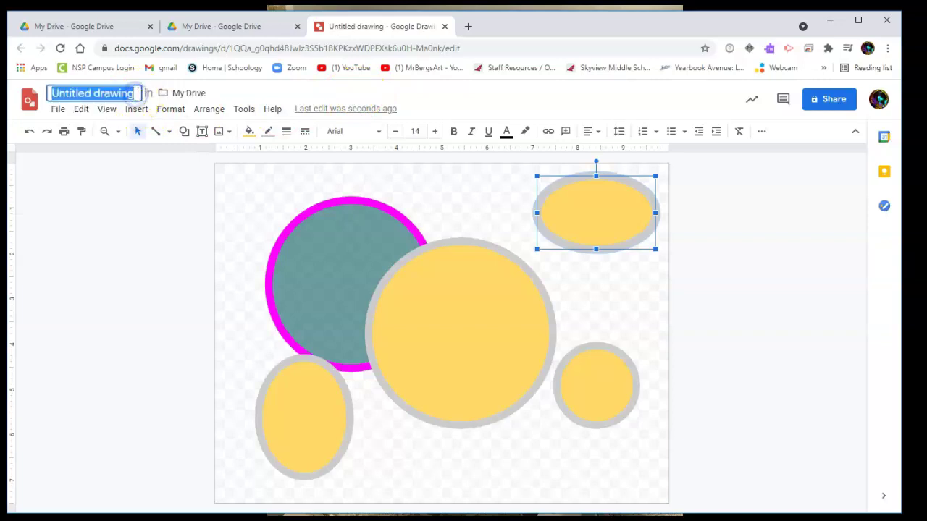
{"action": "type", "text": "100 circles"}
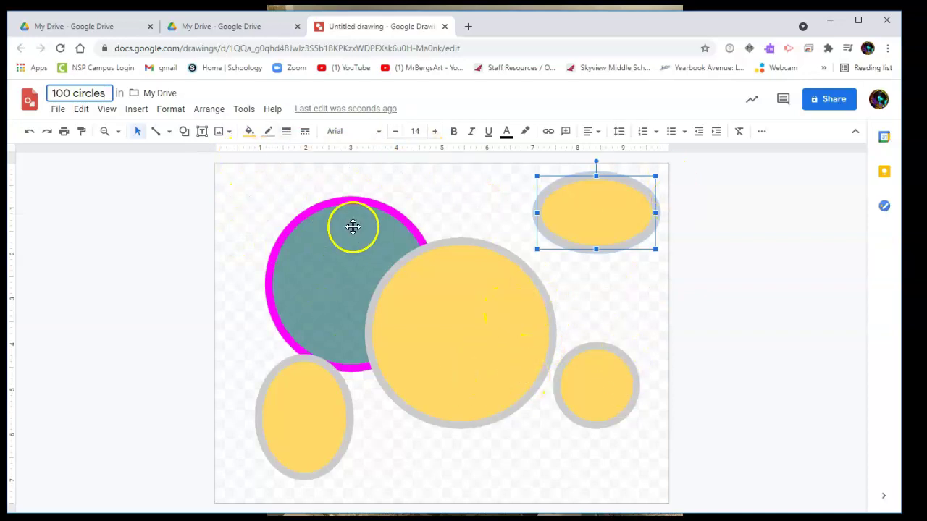
Draw a rectangle covering the whole canvas
{"action": "left_click", "coordinate": [184, 132]}
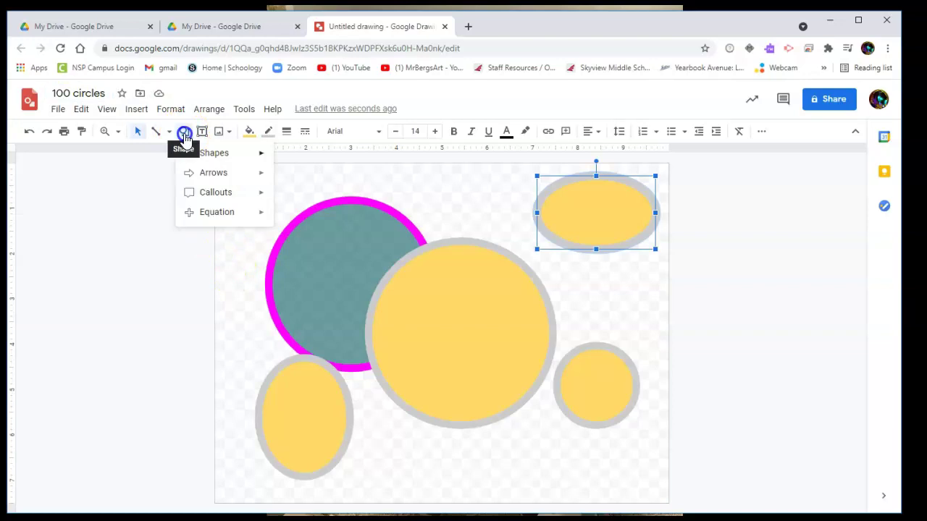
{"action": "mouse_move", "coordinate": [194, 153]}
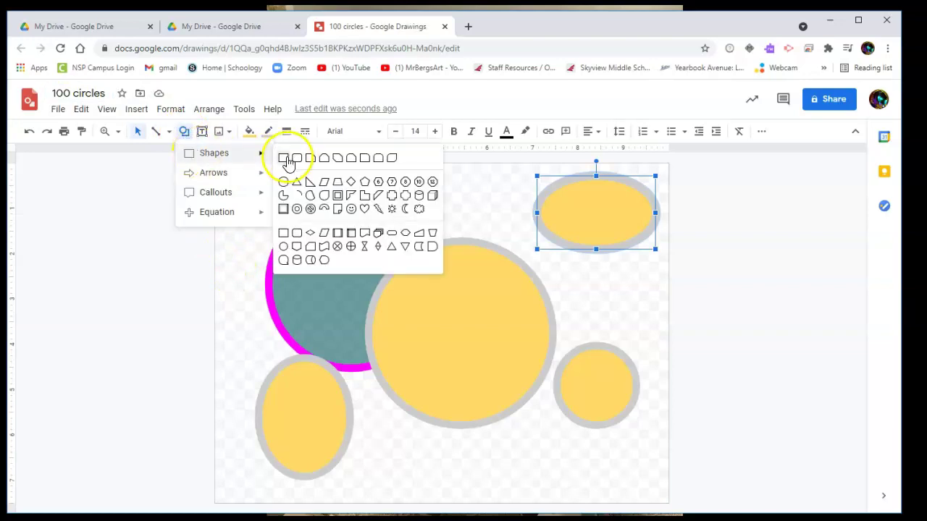
{"action": "left_click", "coordinate": [284, 158]}
{"action": "left_click_drag", "start_coordinate": [214, 163], "coordinate": [668, 502]}
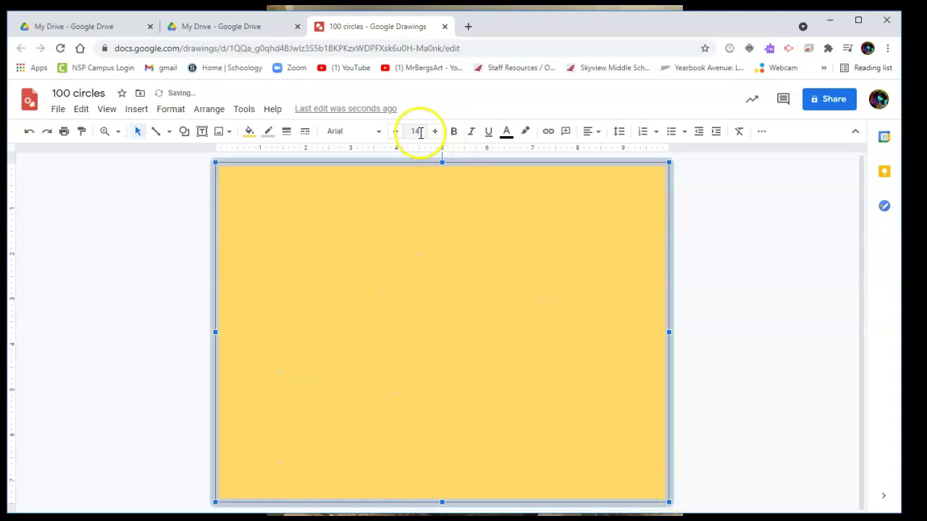
Fill the rectangle dark grey, make its border transparent, and set border weight 1px
{"action": "left_click", "coordinate": [250, 132]}
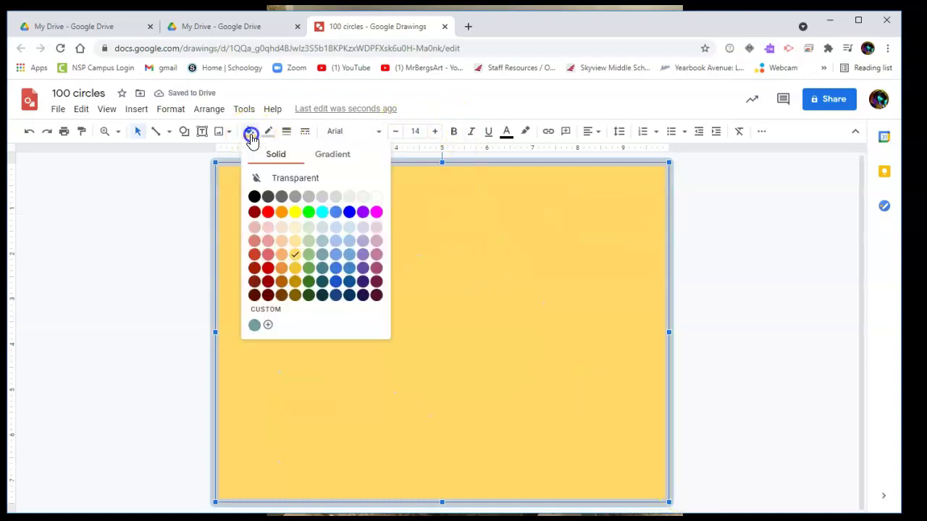
{"action": "left_click", "coordinate": [267, 197]}
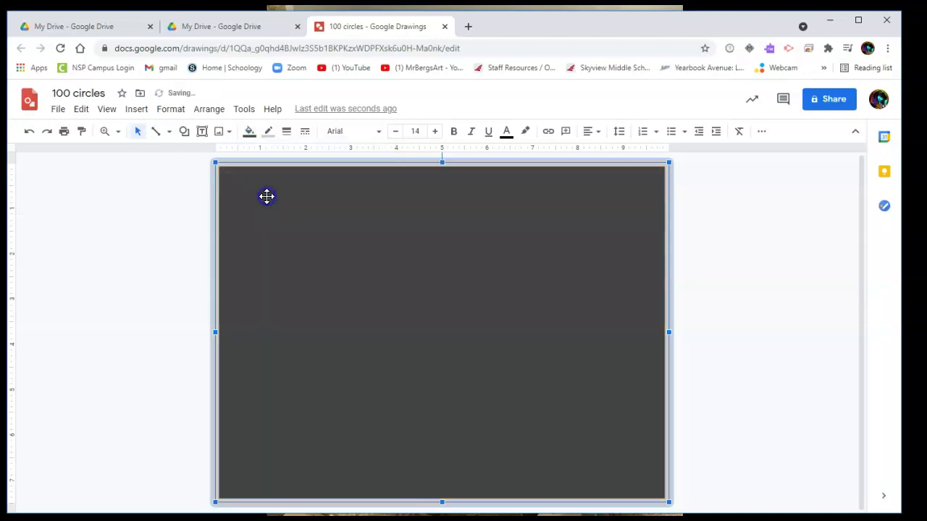
{"action": "left_click", "coordinate": [268, 131]}
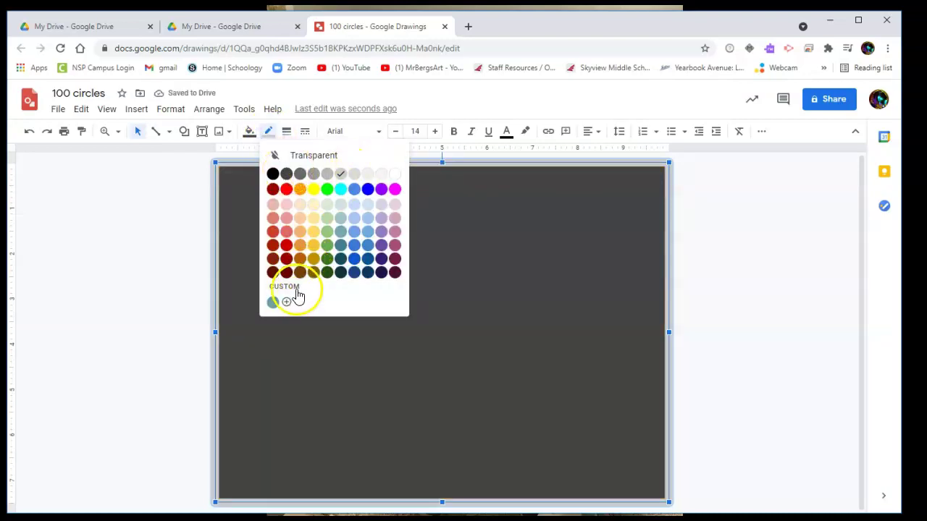
{"action": "left_click", "coordinate": [324, 154]}
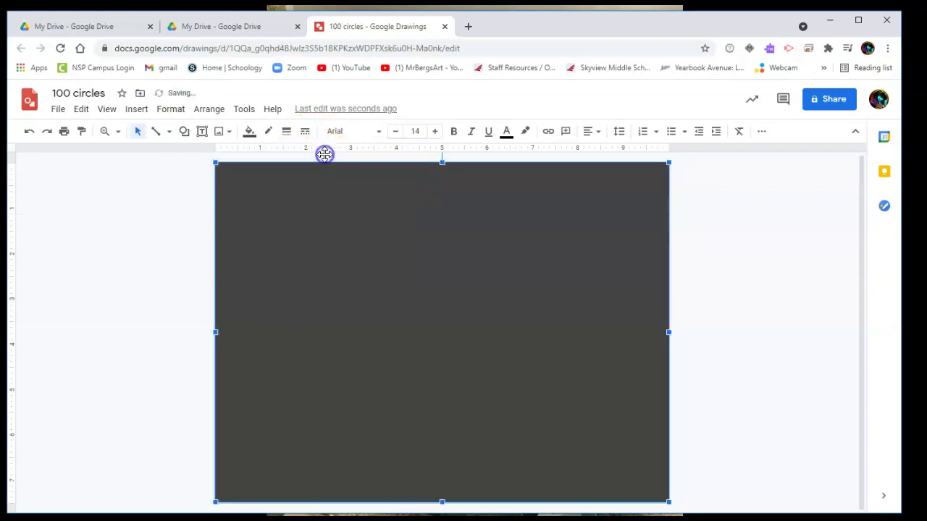
{"action": "left_click", "coordinate": [285, 134]}
{"action": "left_click", "coordinate": [306, 149]}
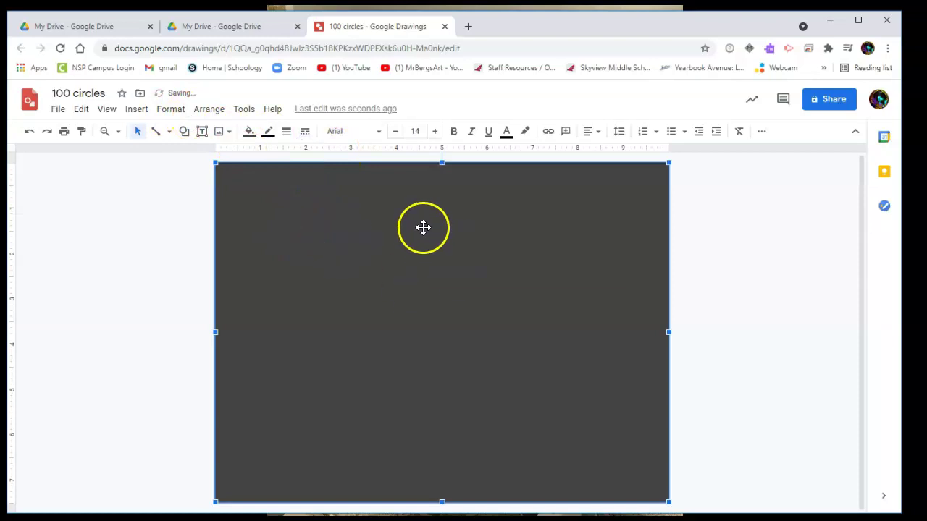
Send the dark grey rectangle to the back, then move the big yellow circle onto the small one
{"action": "right_click", "coordinate": [369, 248]}
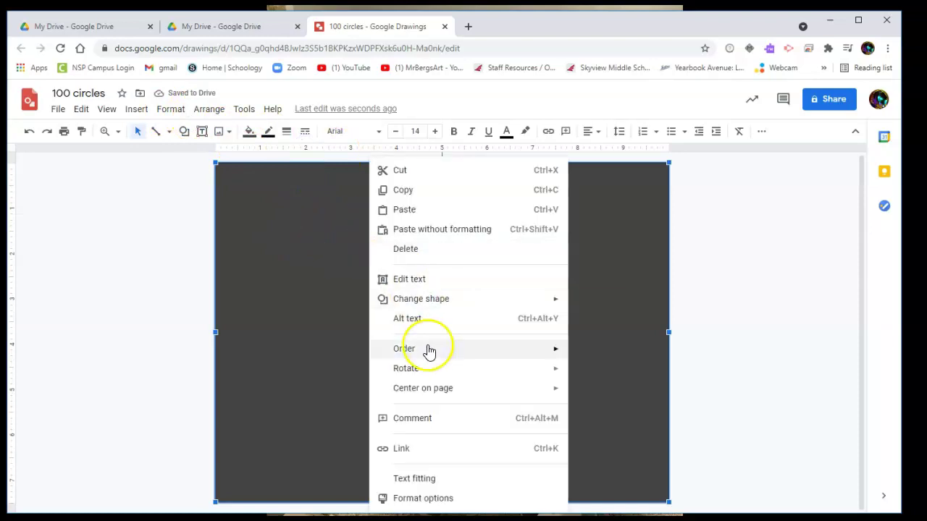
{"action": "mouse_move", "coordinate": [426, 352]}
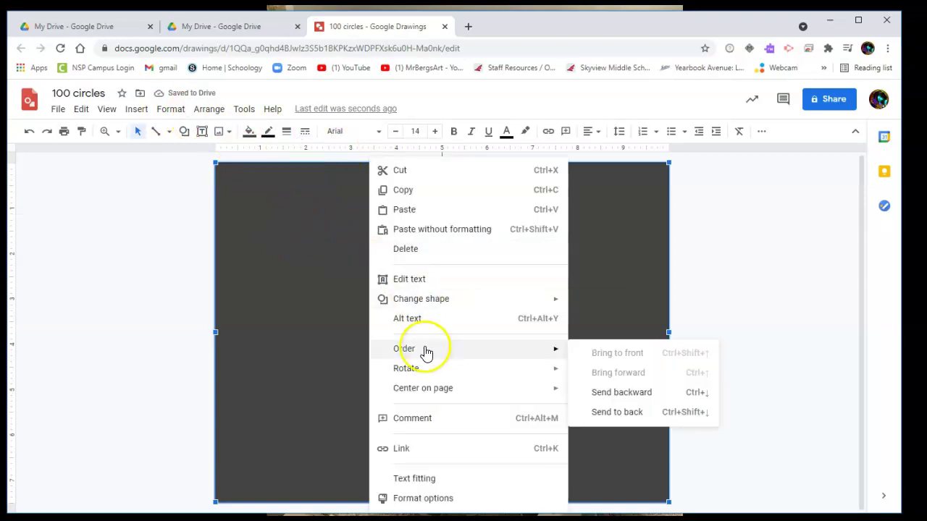
{"action": "left_click", "coordinate": [605, 411]}
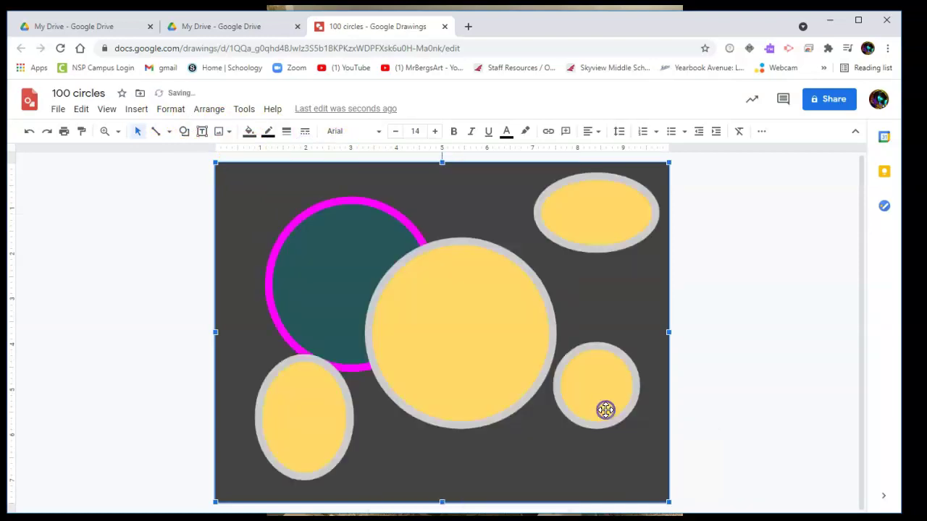
{"action": "left_click", "coordinate": [749, 330]}
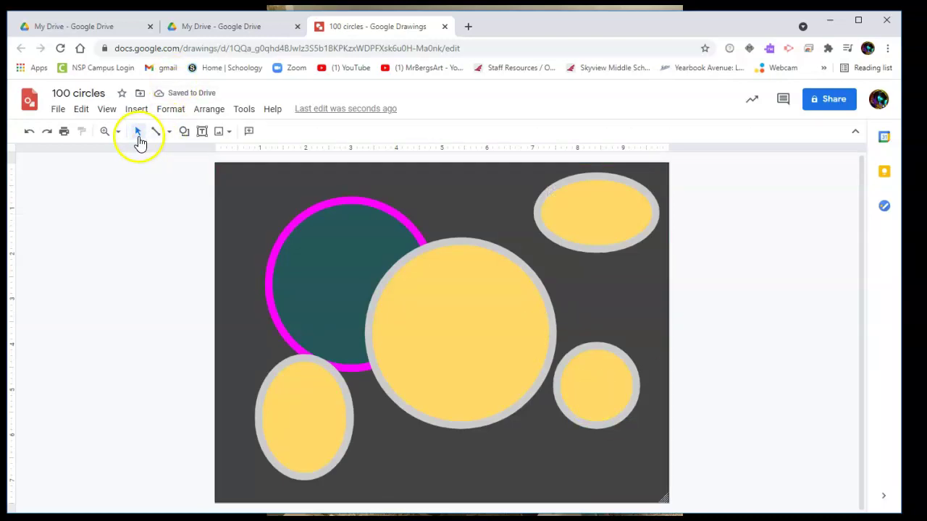
{"action": "left_click_drag", "start_coordinate": [451, 331], "coordinate": [498, 382]}
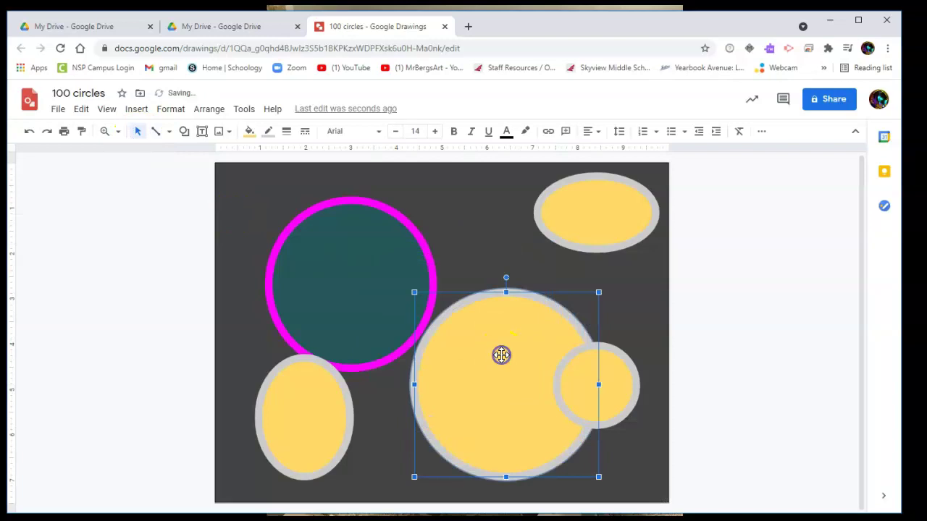
Give the big circle a red fill and magenta outline, then shift it up and to the right
{"action": "left_click", "coordinate": [249, 131]}
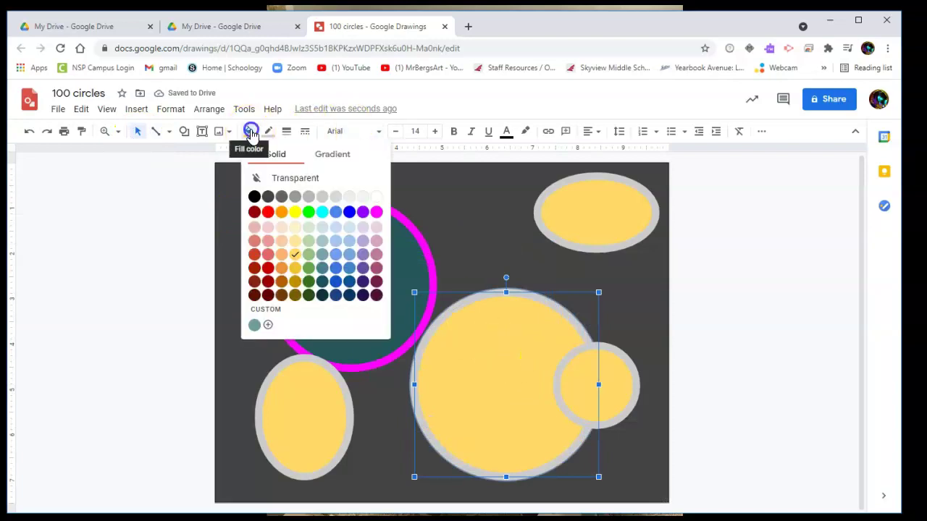
{"action": "left_click", "coordinate": [267, 211]}
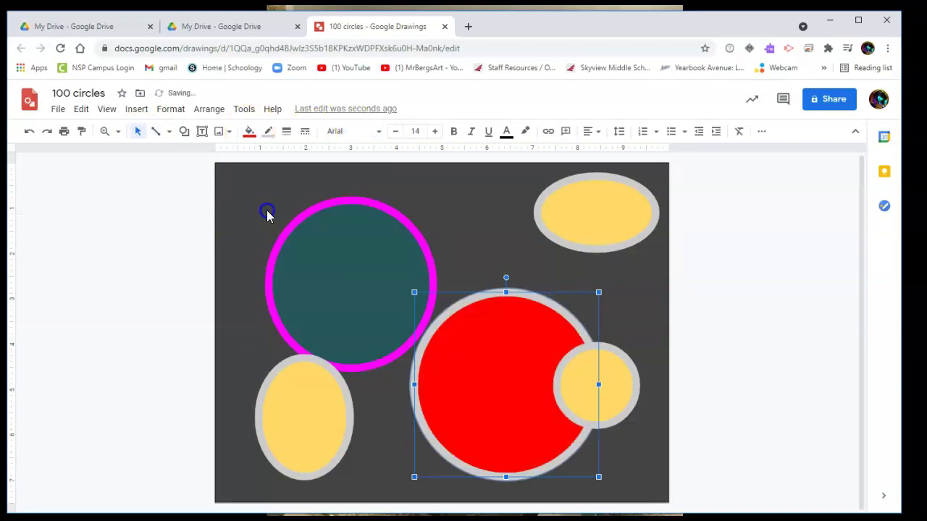
{"action": "left_click", "coordinate": [268, 132]}
{"action": "left_click", "coordinate": [394, 189]}
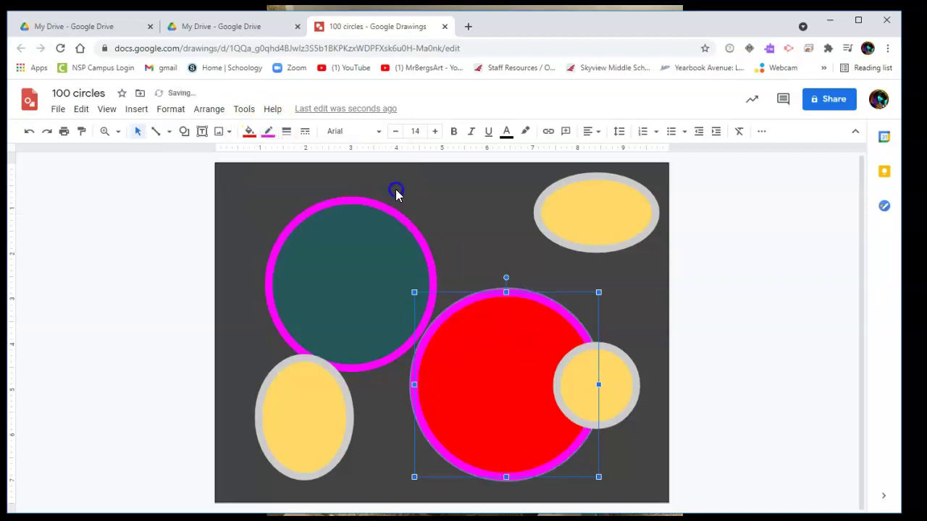
{"action": "left_click_drag", "start_coordinate": [529, 373], "coordinate": [510, 341]}
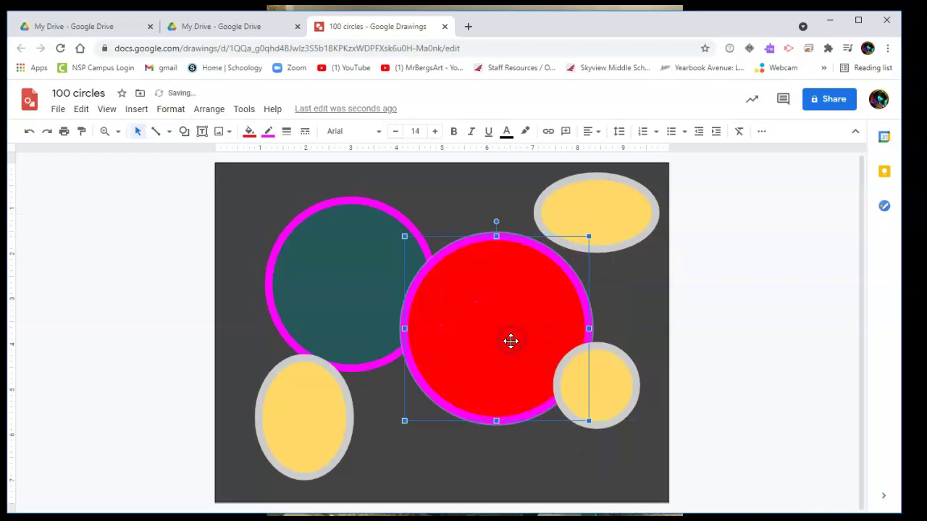